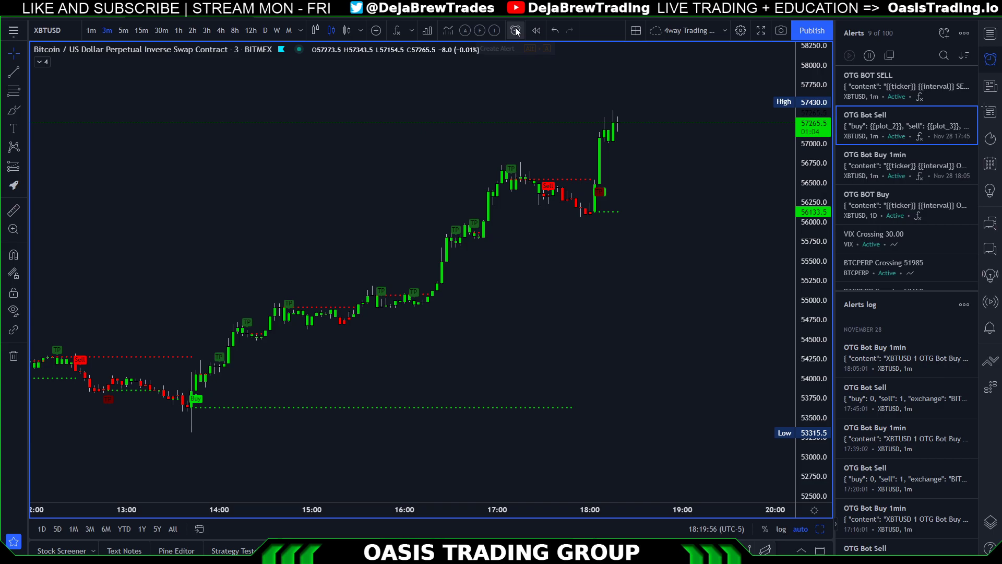
Step: Start a new XBTUSD alert that fires Only Once on the OTG Trading Bot Buy signal
{"action": "left_click", "coordinate": [515, 30]}
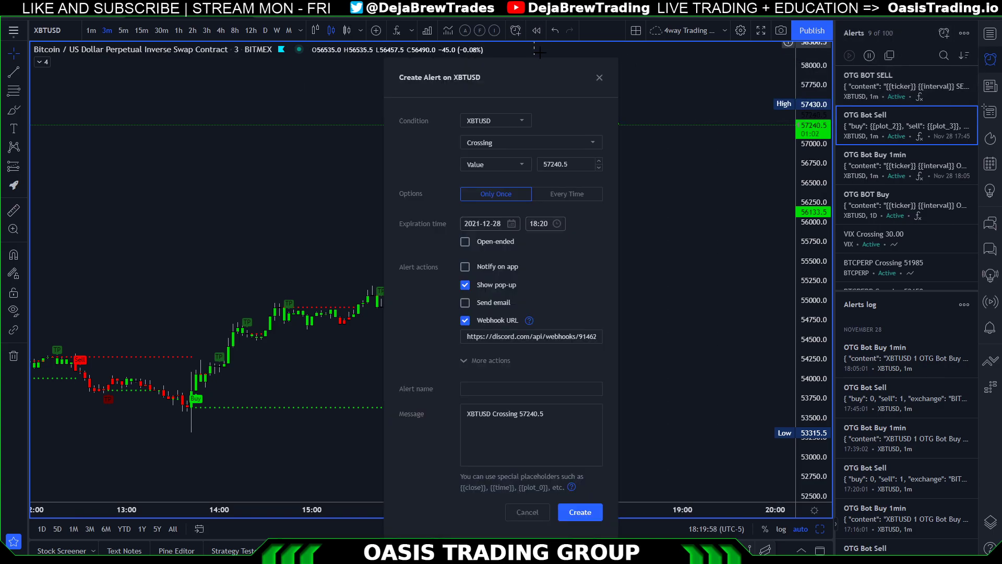
{"action": "left_click", "coordinate": [496, 122]}
{"action": "left_click", "coordinate": [497, 140]}
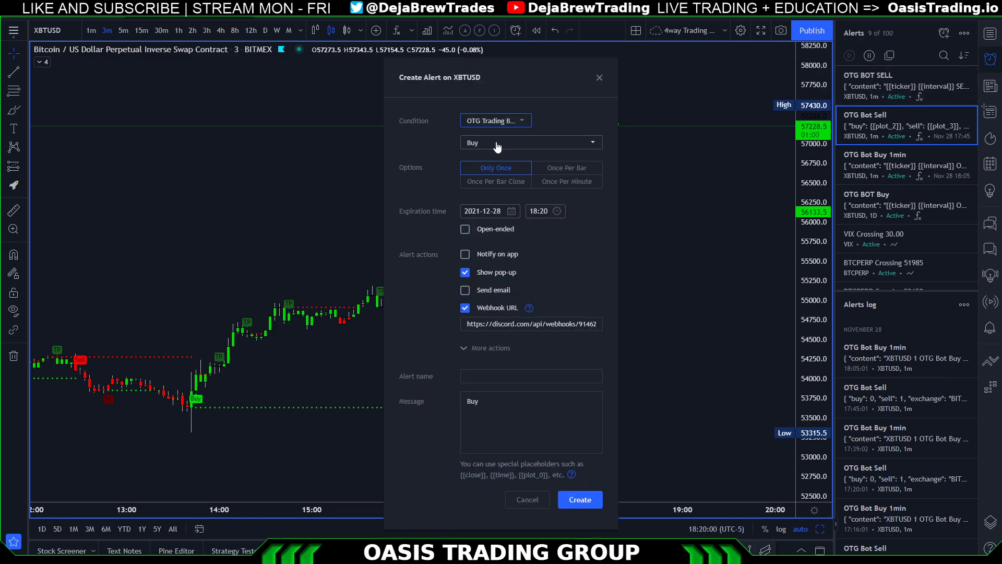
{"action": "left_click", "coordinate": [498, 142]}
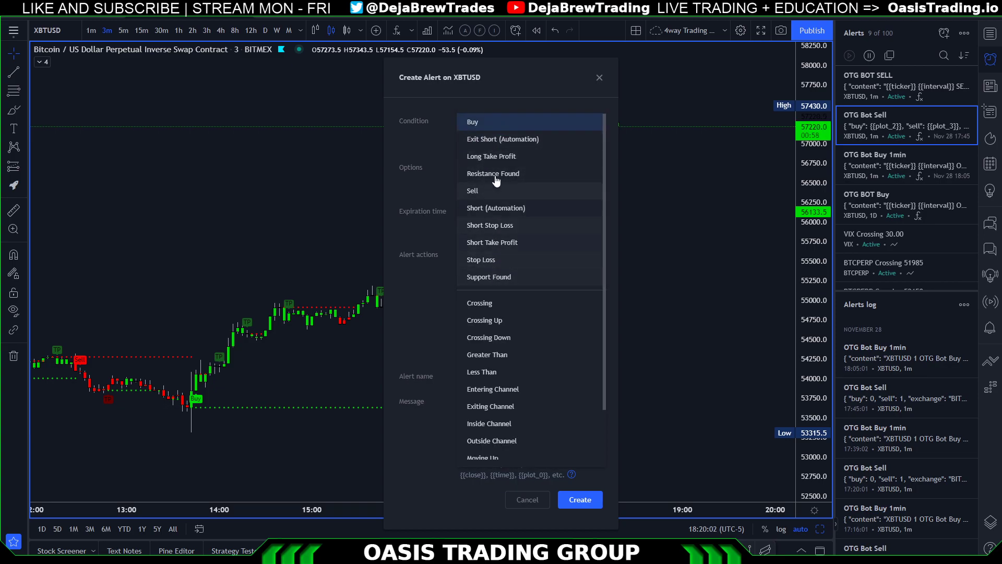
{"action": "left_click", "coordinate": [490, 129]}
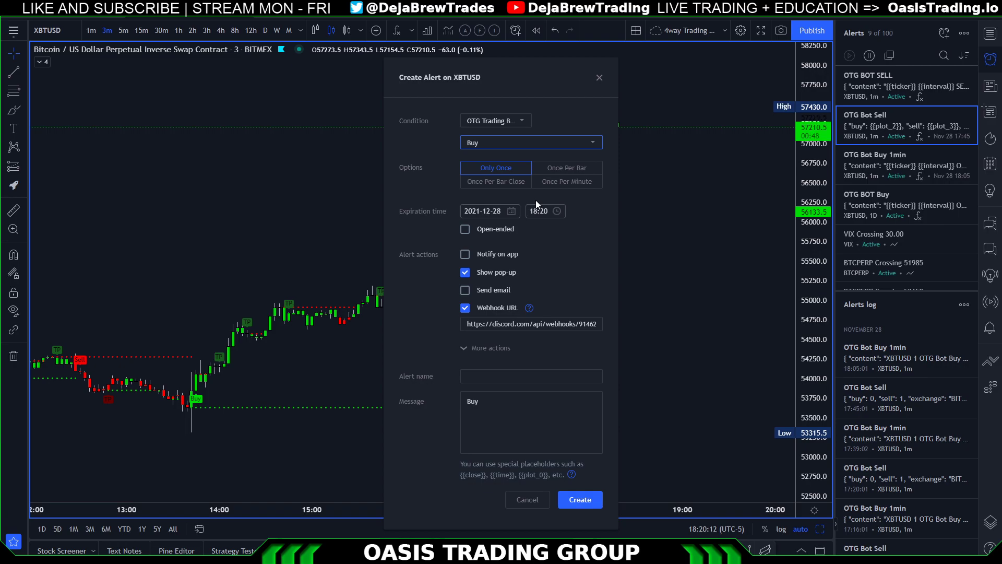
{"action": "left_click", "coordinate": [494, 169]}
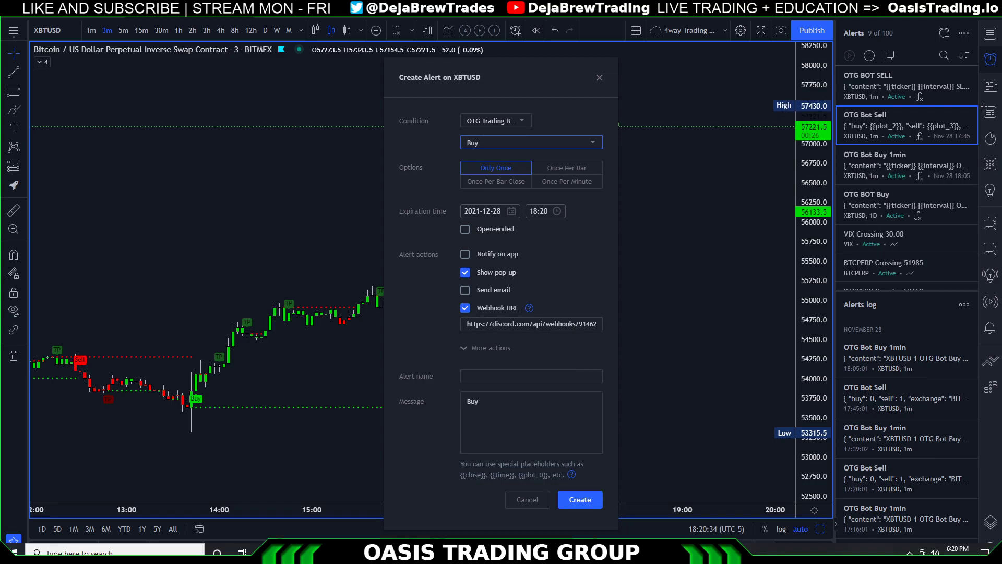
{"action": "left_click", "coordinate": [574, 556]}
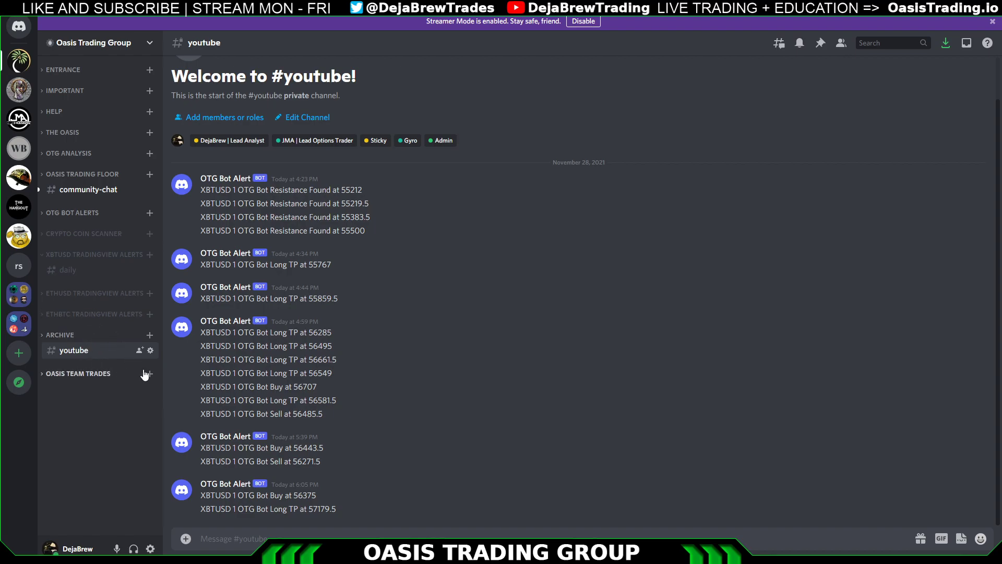
Step: Add a new webhook to the #youtube channel's integrations and copy its URL
{"action": "left_click", "coordinate": [151, 350]}
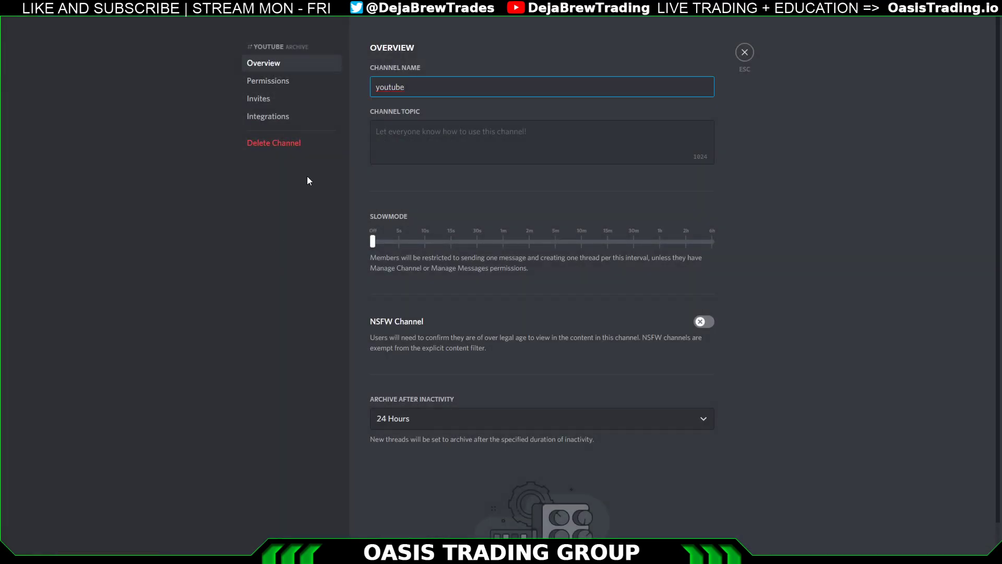
{"action": "left_click", "coordinate": [266, 117]}
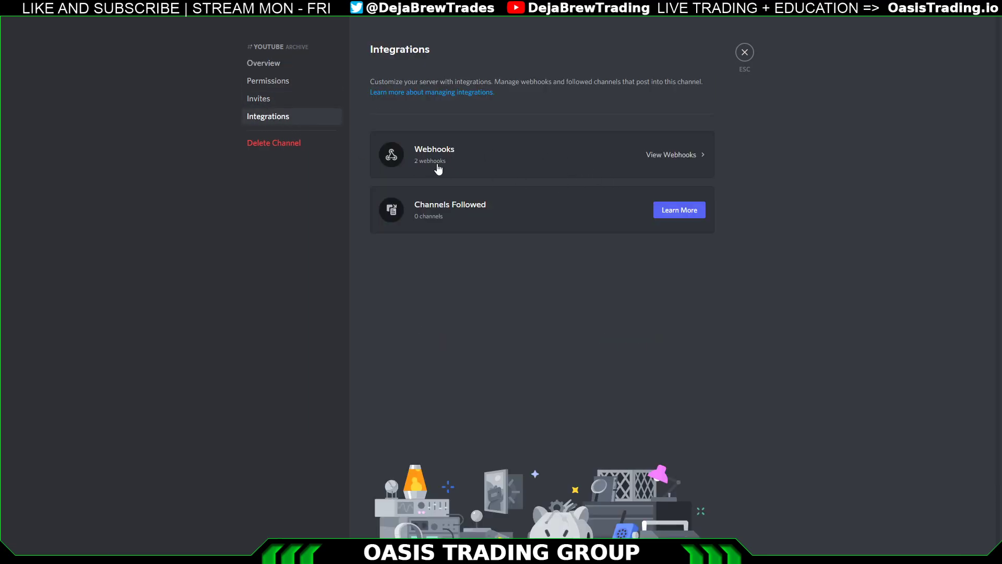
{"action": "left_click", "coordinate": [464, 164]}
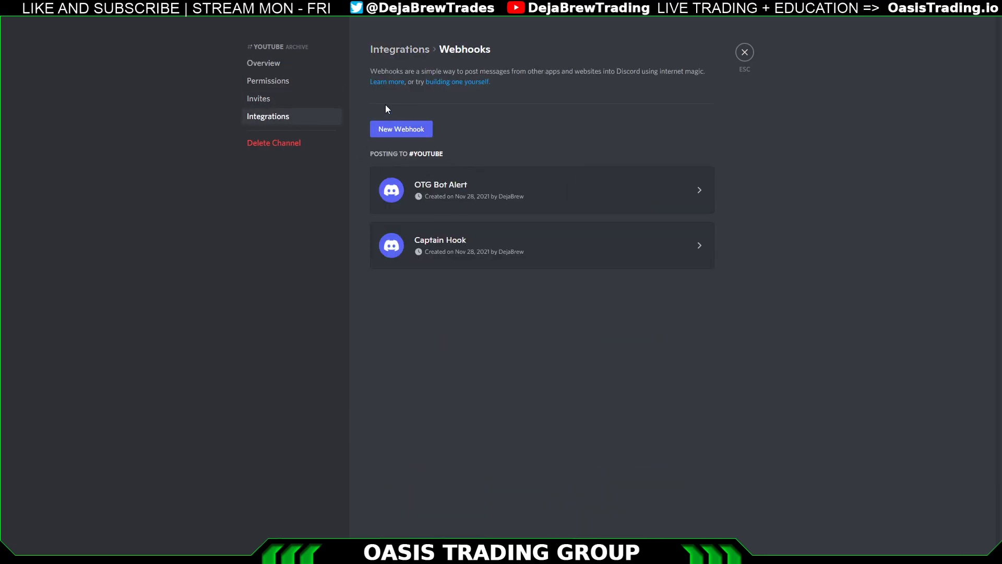
{"action": "left_click", "coordinate": [398, 133]}
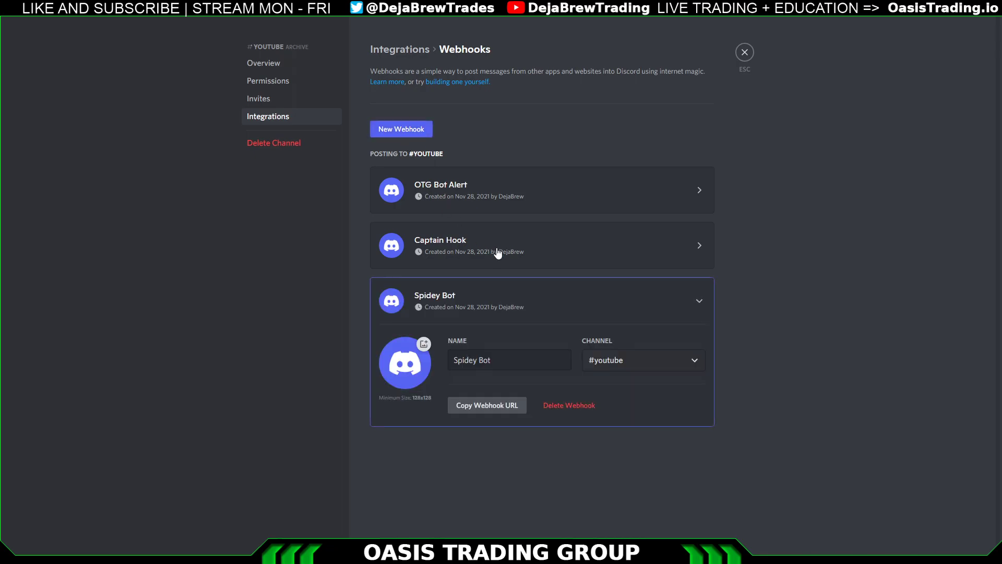
{"action": "left_click", "coordinate": [472, 412]}
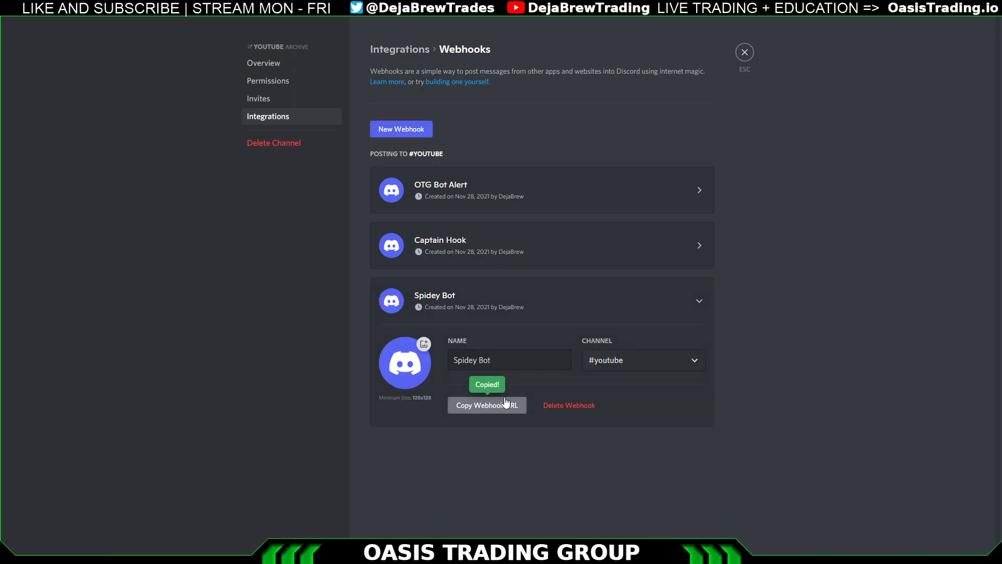
{"action": "left_click", "coordinate": [745, 53]}
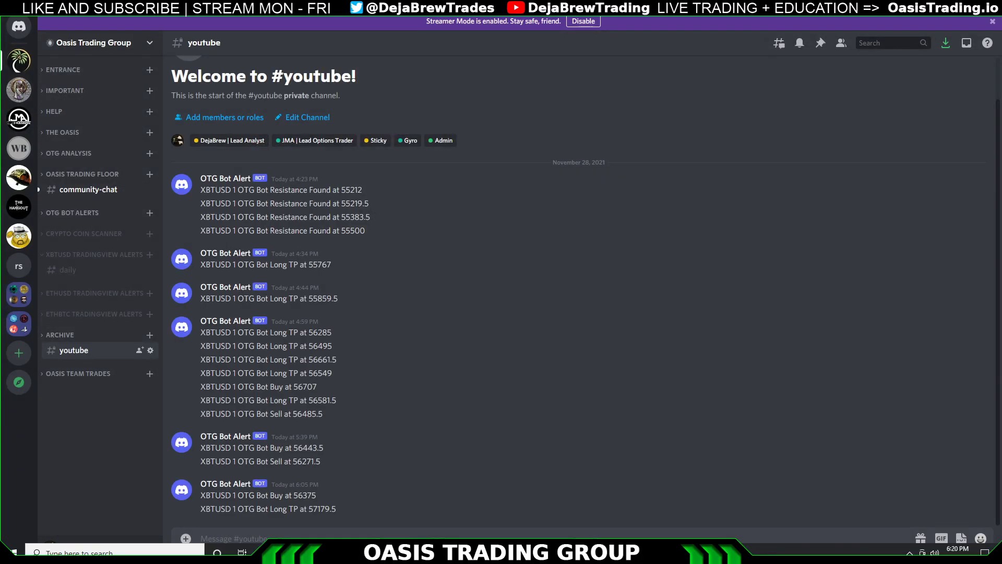
{"action": "key", "text": "alt+Tab"}
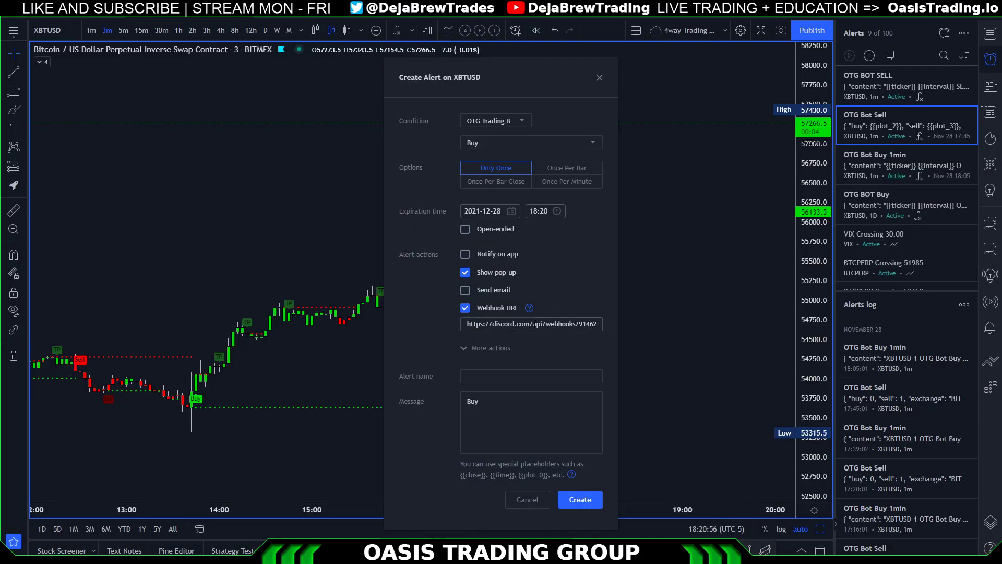
Step: Enter 'OTG BOT BUY' as the alert name
{"action": "left_click", "coordinate": [489, 376]}
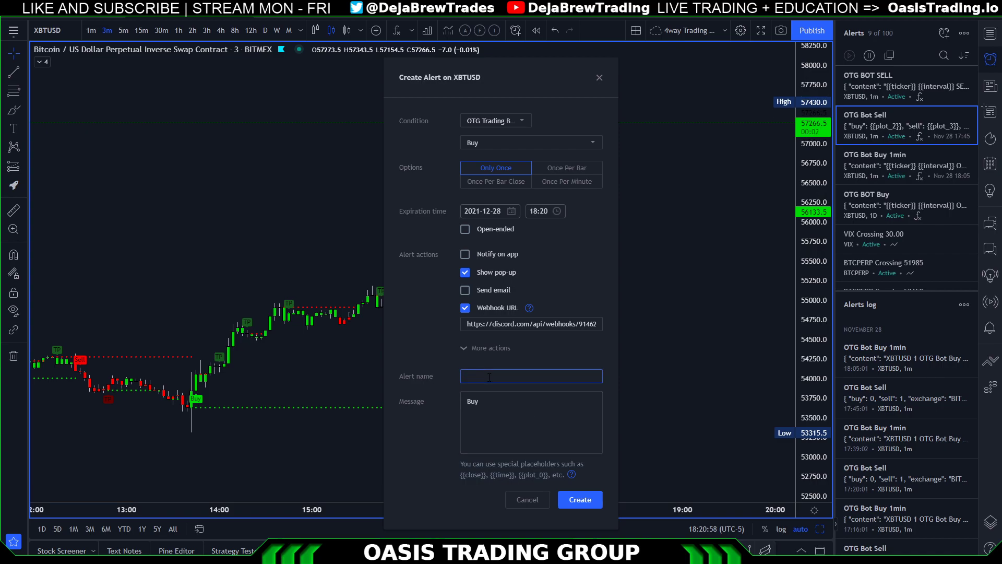
{"action": "type", "text": "o"}
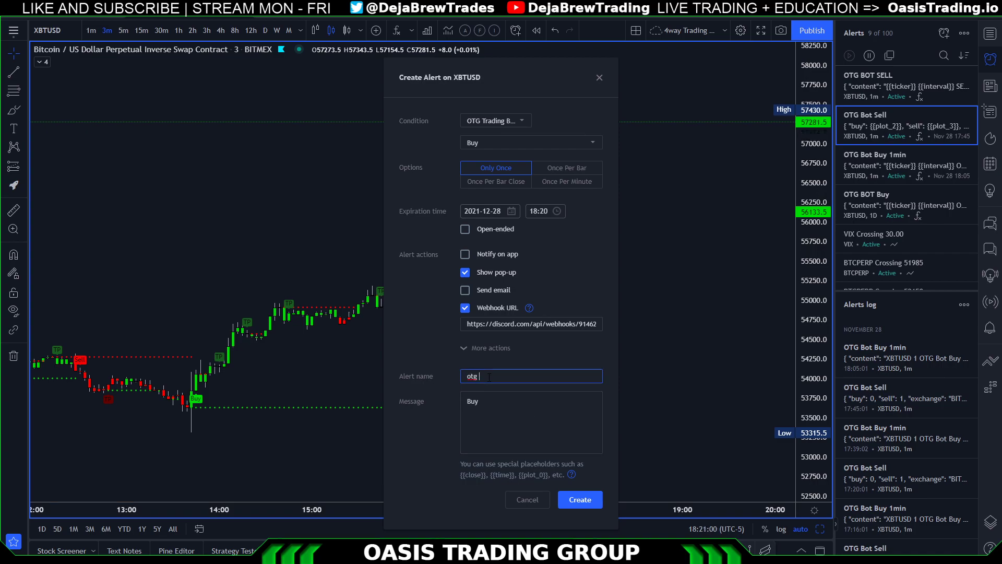
{"action": "type", "text": "TG BOT BUY"}
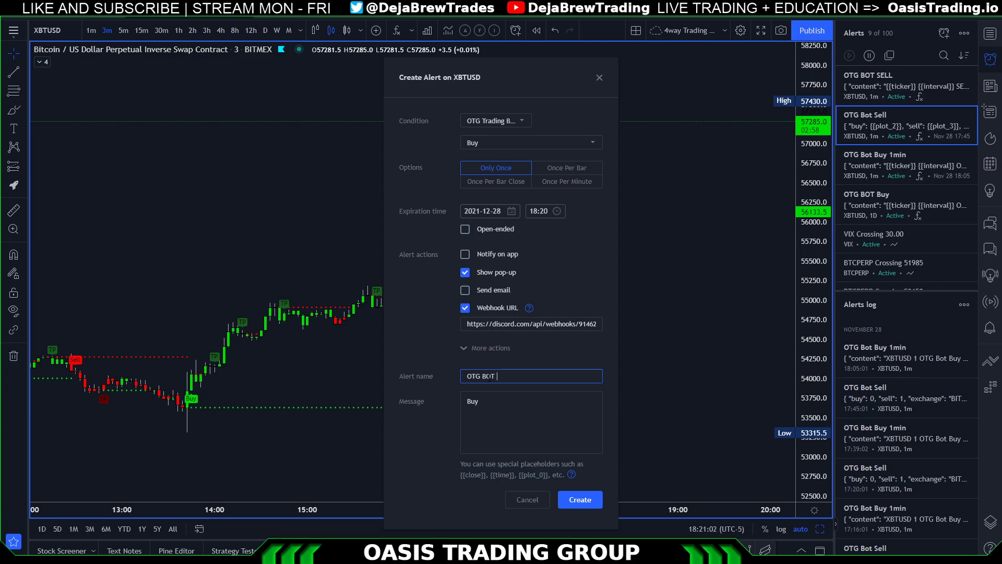
{"action": "left_click", "coordinate": [504, 407]}
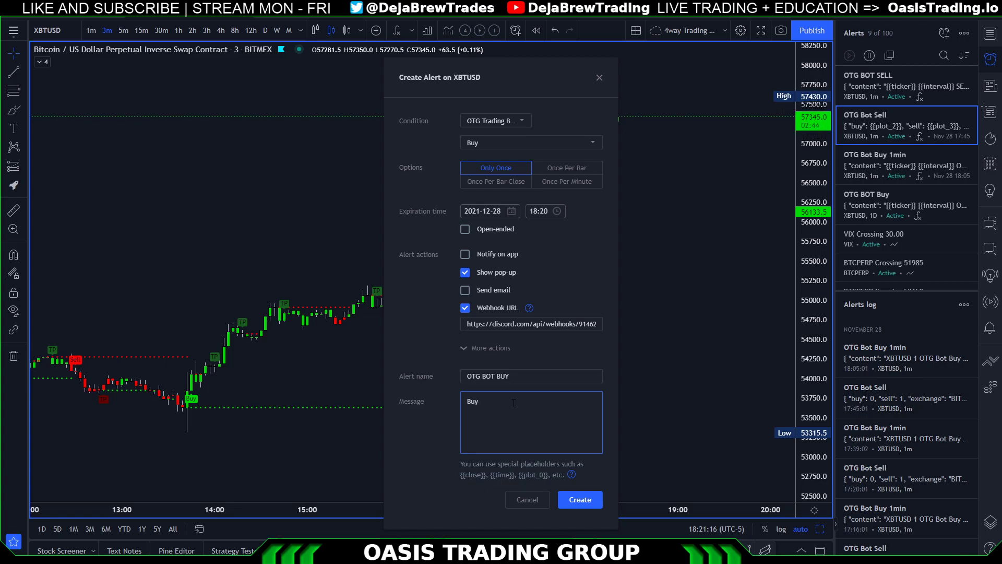
Step: Read through the help article on alert message placeholders
{"action": "left_click", "coordinate": [571, 474]}
{"action": "scroll", "coordinate": [915, 193], "scroll_direction": "down", "scroll_amount": 8}
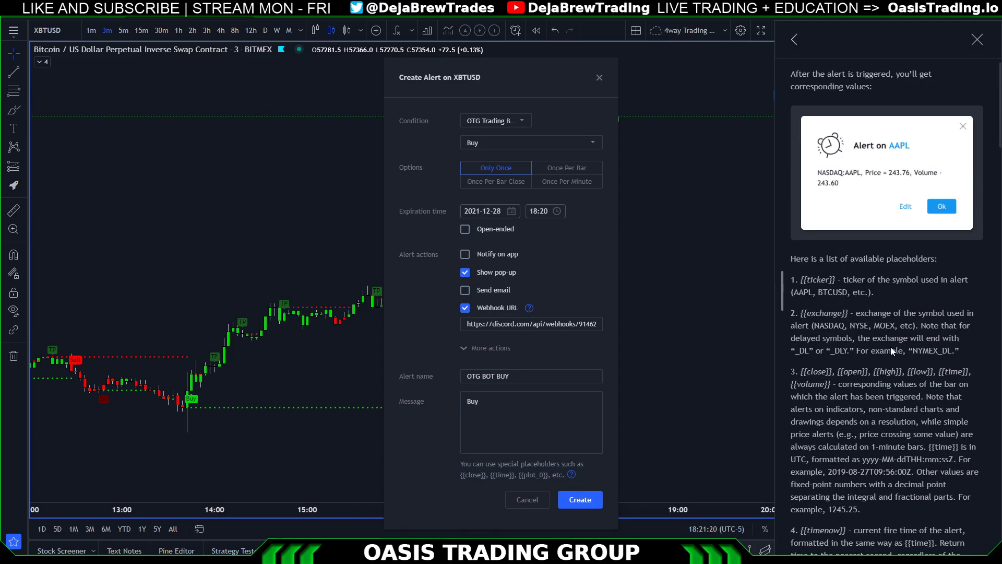
{"action": "scroll", "coordinate": [889, 260], "scroll_direction": "down", "scroll_amount": 10}
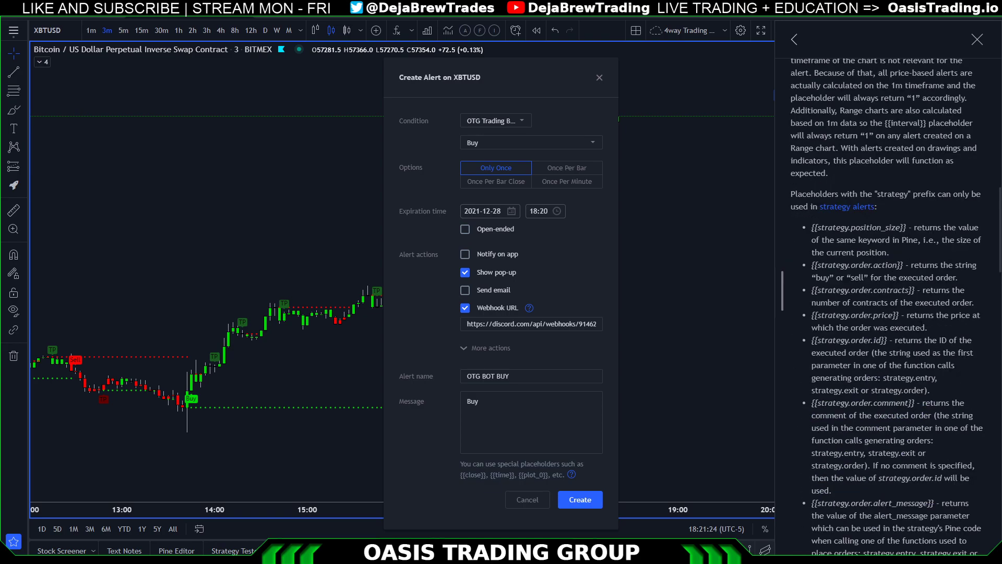
{"action": "left_click", "coordinate": [976, 40]}
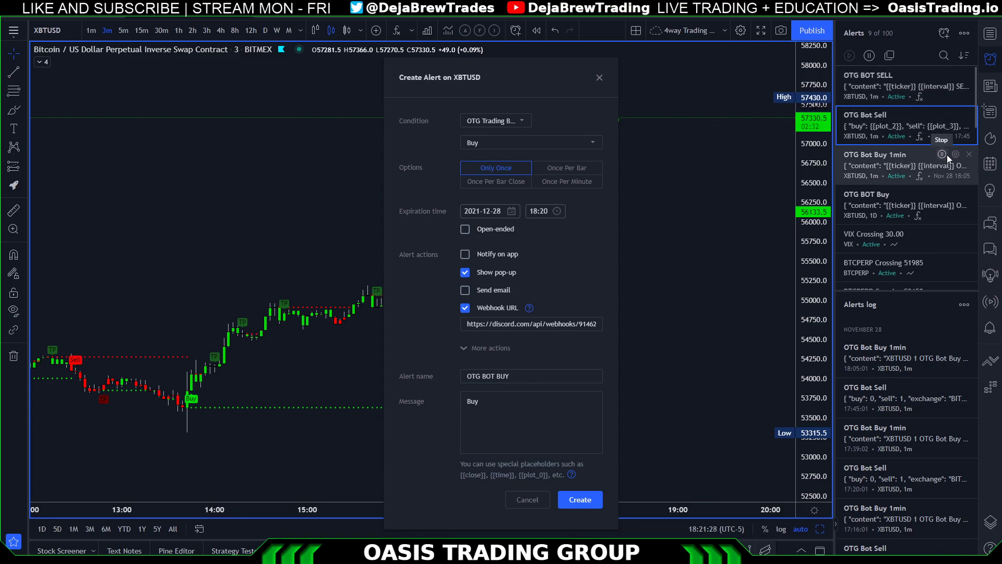
Step: Copy the JSON message from the OTG Bot Buy 1min alert into the new alert's message
{"action": "left_click", "coordinate": [956, 154]}
{"action": "left_click_drag", "start_coordinate": [537, 436], "coordinate": [461, 411]}
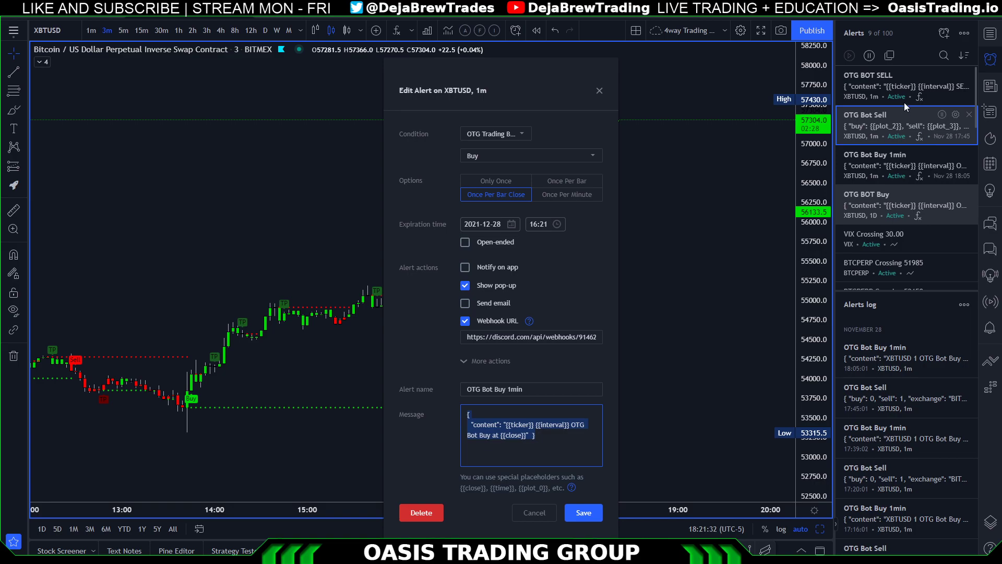
{"action": "left_click", "coordinate": [907, 87]}
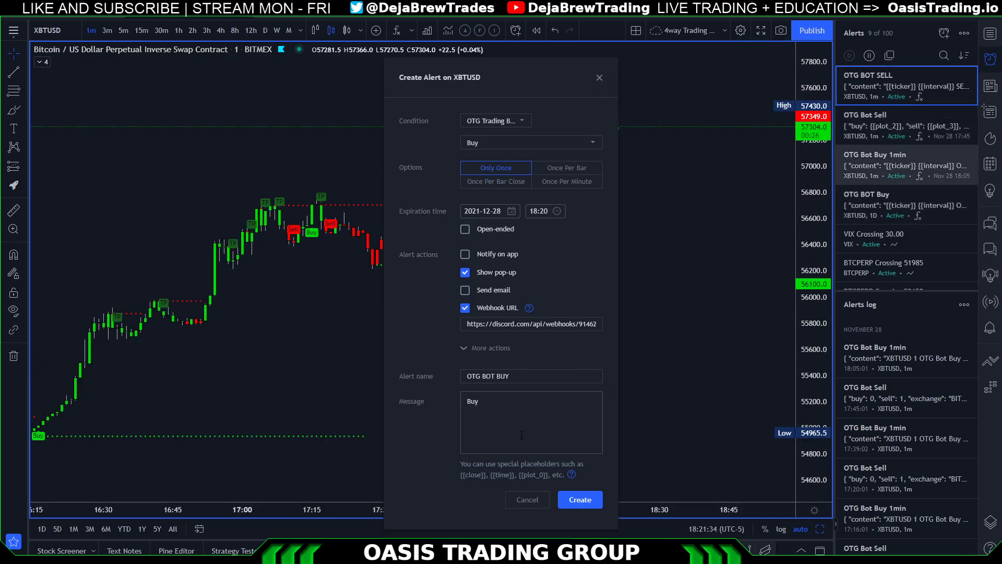
{"action": "key", "text": "ctrl+v"}
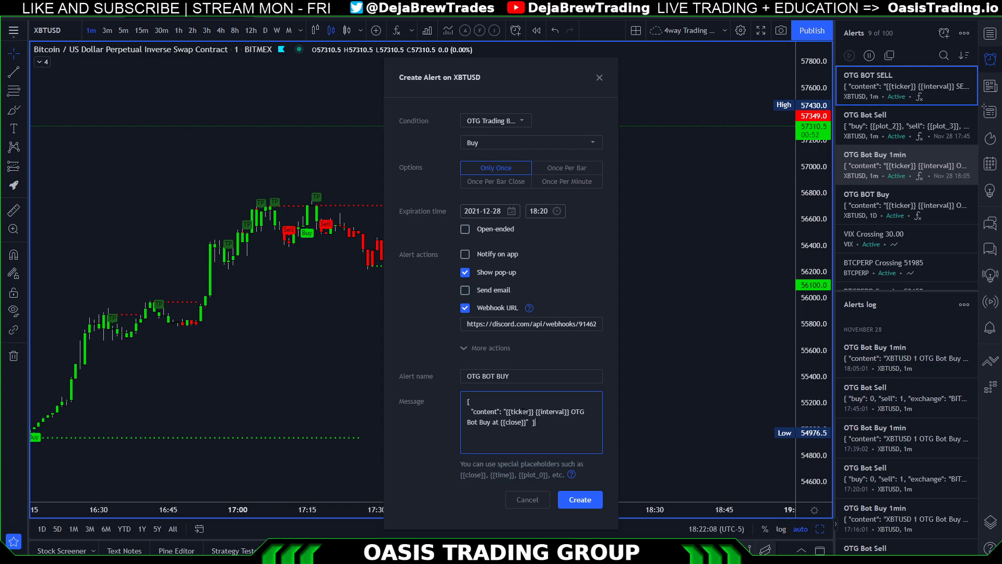
Step: Change the message content to '{{ticker}} {{interval}} buy {{close}}' and create the OTG BOT BUY alert
{"action": "left_click_drag", "start_coordinate": [504, 412], "coordinate": [536, 418]}
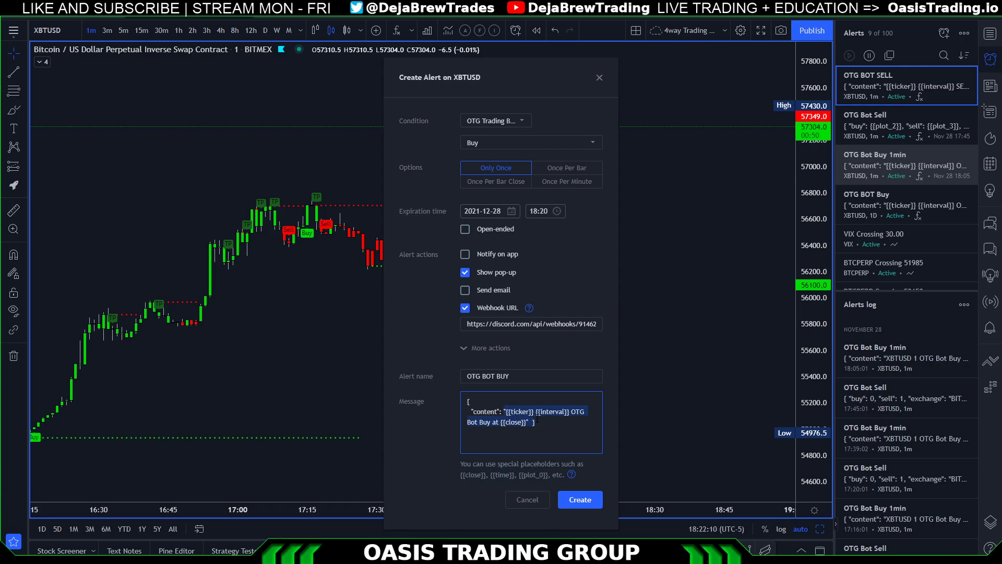
{"action": "left_click", "coordinate": [493, 424]}
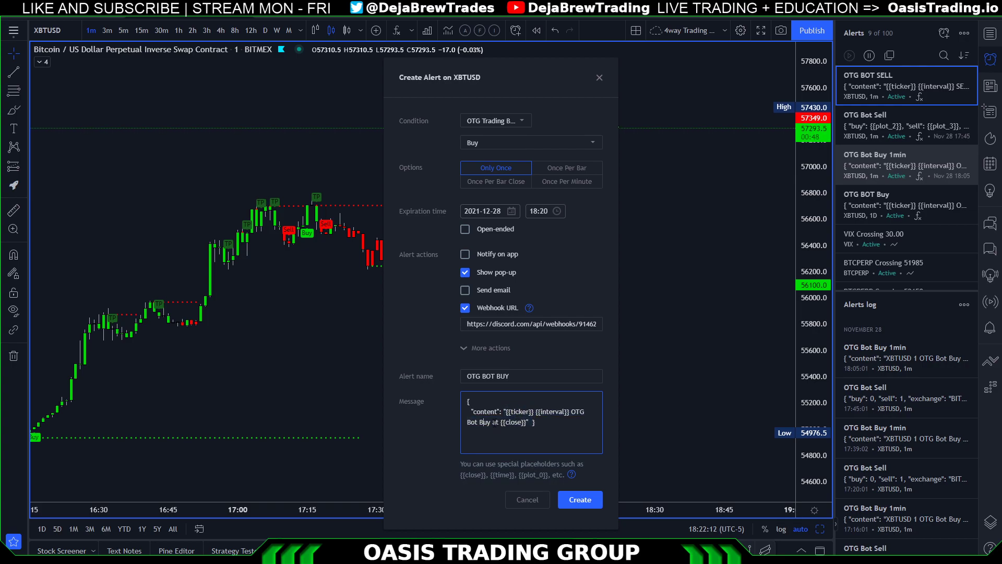
{"action": "left_click_drag", "start_coordinate": [499, 424], "coordinate": [578, 413]}
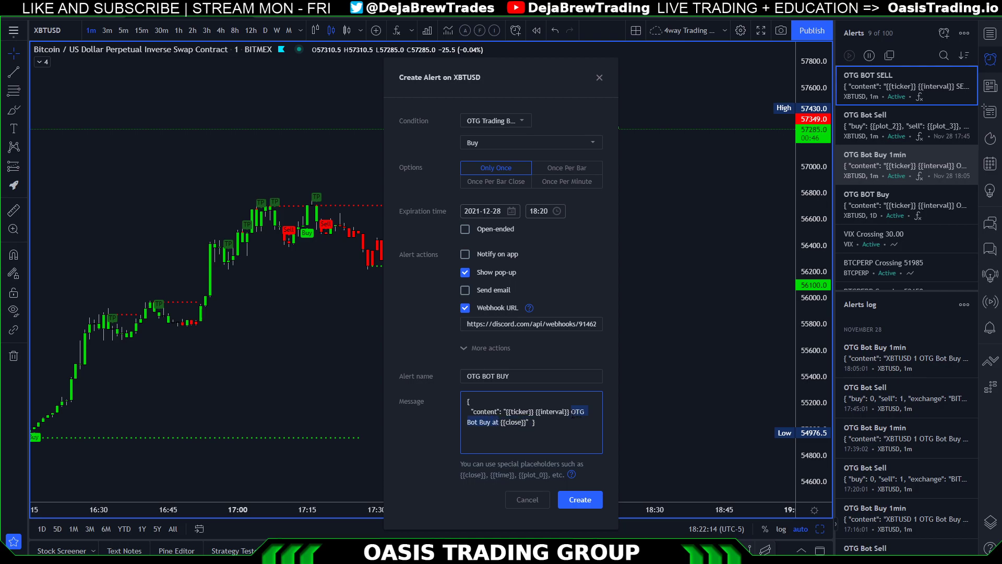
{"action": "key", "text": "BackSpace"}
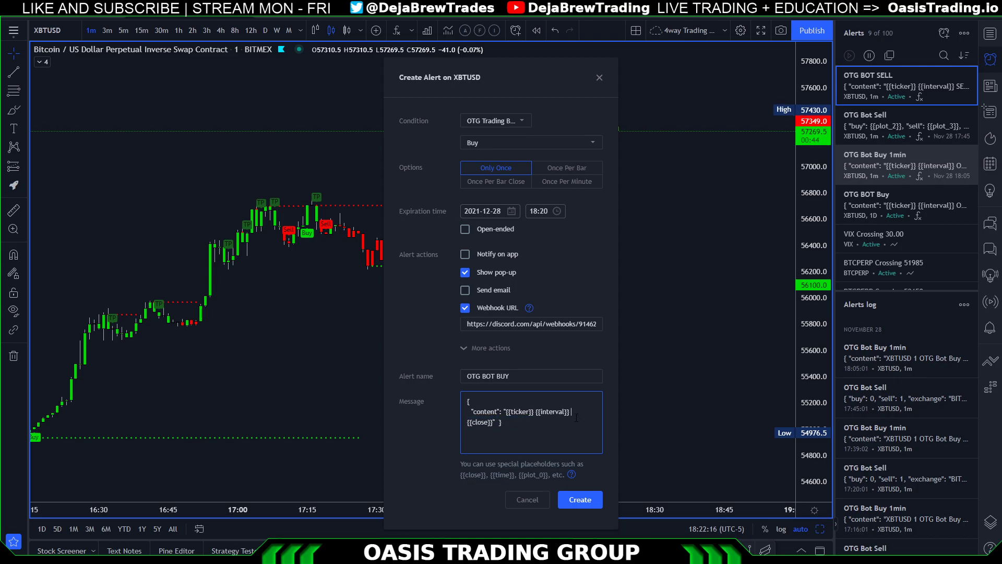
{"action": "type", "text": "buy"}
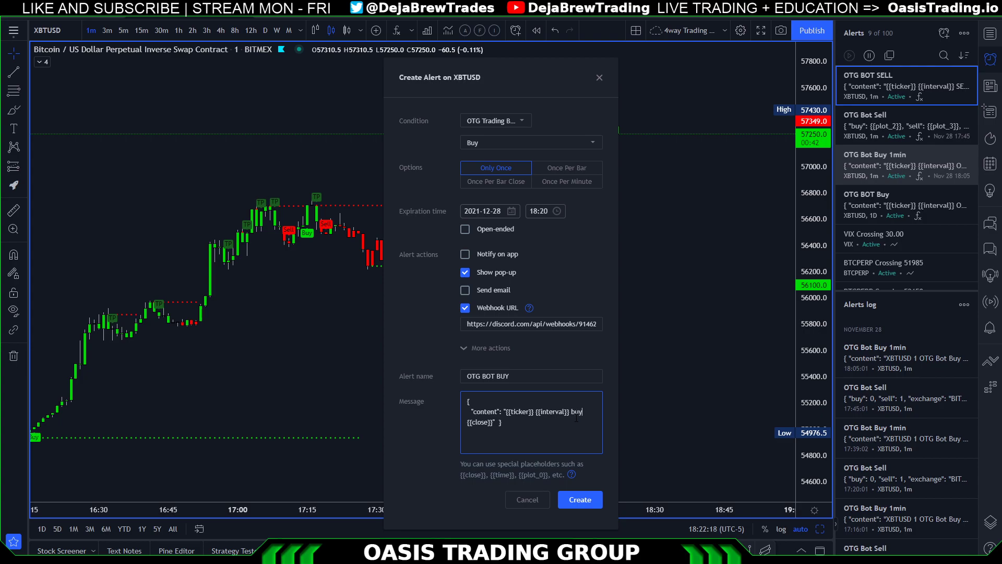
{"action": "left_click", "coordinate": [520, 423]}
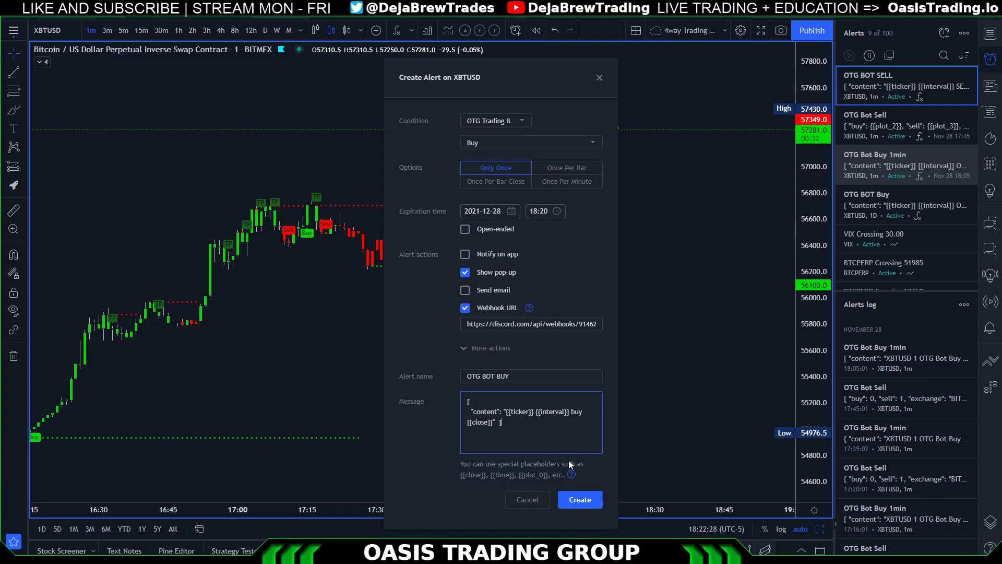
{"action": "left_click", "coordinate": [579, 500]}
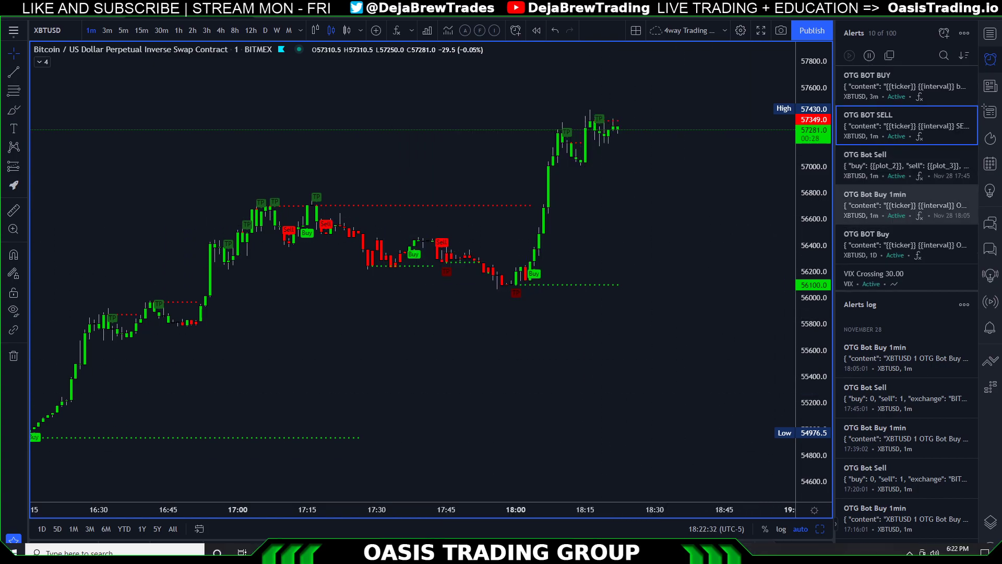
{"action": "left_click", "coordinate": [523, 552]}
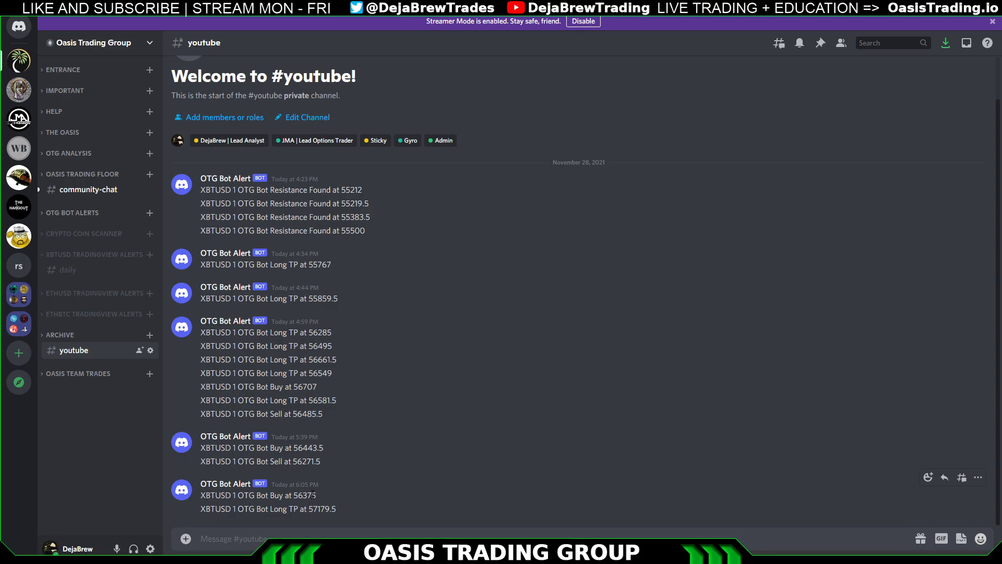
Step: Highlight the latest bot buy message and its XBTUSD 1 ticker and interval
{"action": "left_click_drag", "start_coordinate": [317, 494], "coordinate": [201, 498]}
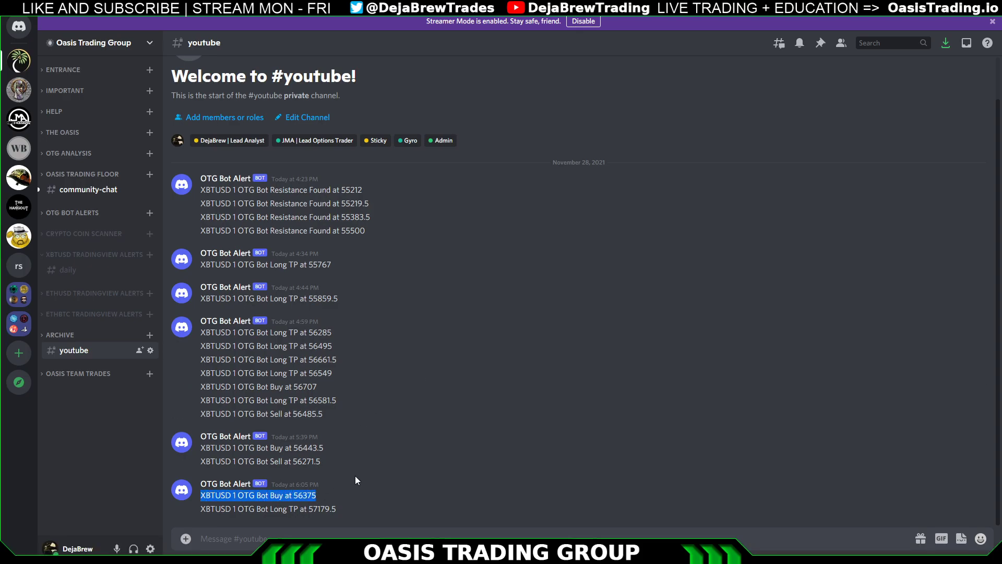
{"action": "left_click", "coordinate": [280, 474]}
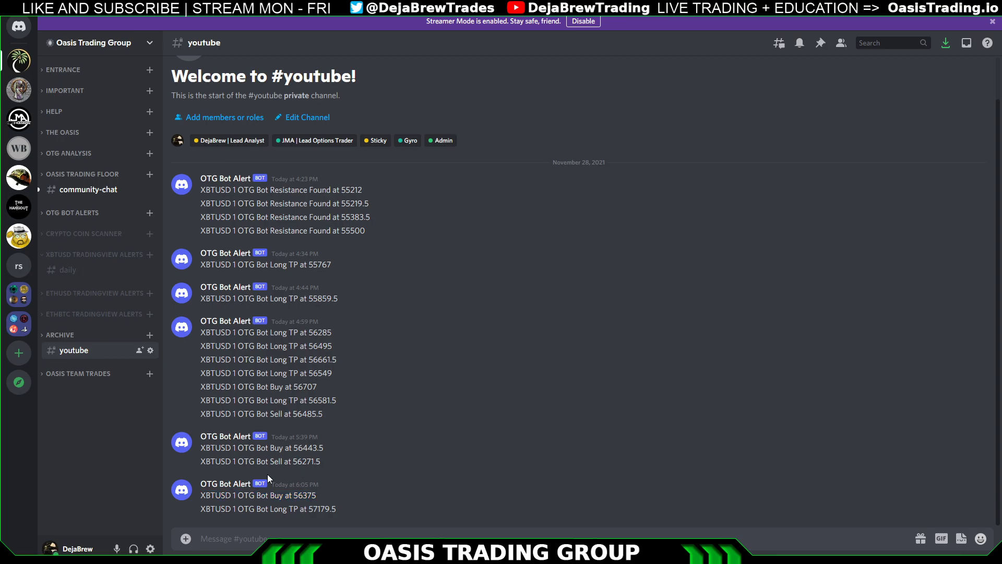
{"action": "double_click", "coordinate": [233, 494]}
{"action": "double_click", "coordinate": [233, 494]}
{"action": "left_click", "coordinate": [233, 494]}
{"action": "left_click_drag", "start_coordinate": [234, 495], "coordinate": [236, 494]}
{"action": "left_click", "coordinate": [387, 486]}
Step: Highlight the interval 1, the 'OTG Bot Buy at' wording and the price 56375
{"action": "left_click_drag", "start_coordinate": [233, 494], "coordinate": [240, 495]}
{"action": "left_click", "coordinate": [401, 487]}
{"action": "double_click", "coordinate": [234, 494]}
{"action": "left_click", "coordinate": [411, 494]}
{"action": "left_click_drag", "start_coordinate": [239, 496], "coordinate": [295, 498]}
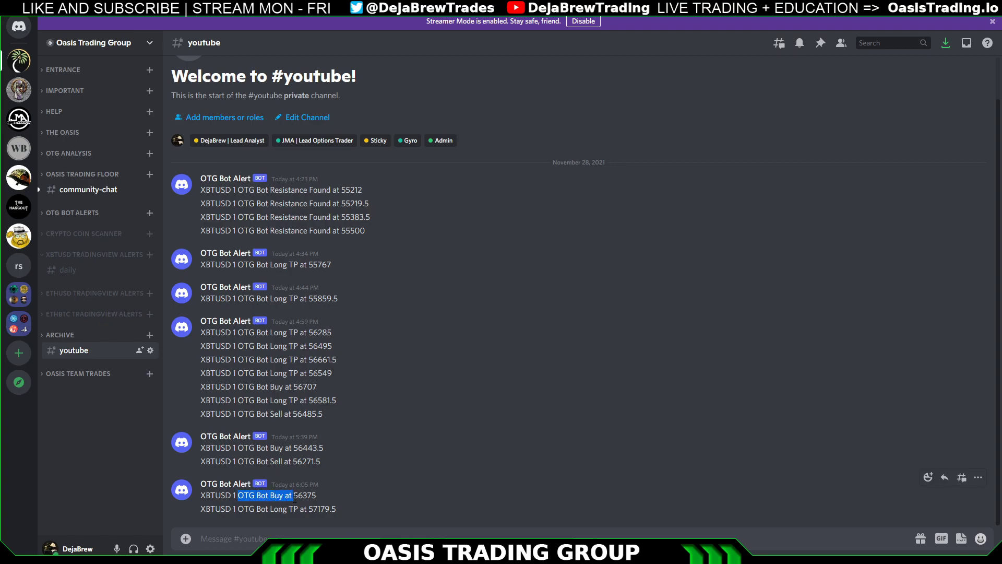
{"action": "left_click", "coordinate": [299, 496]}
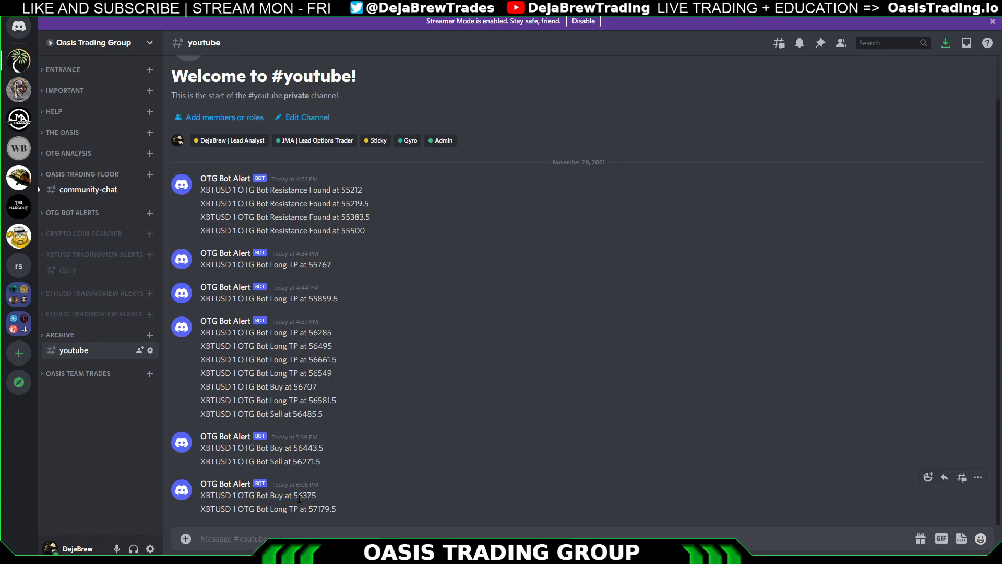
{"action": "double_click", "coordinate": [294, 496]}
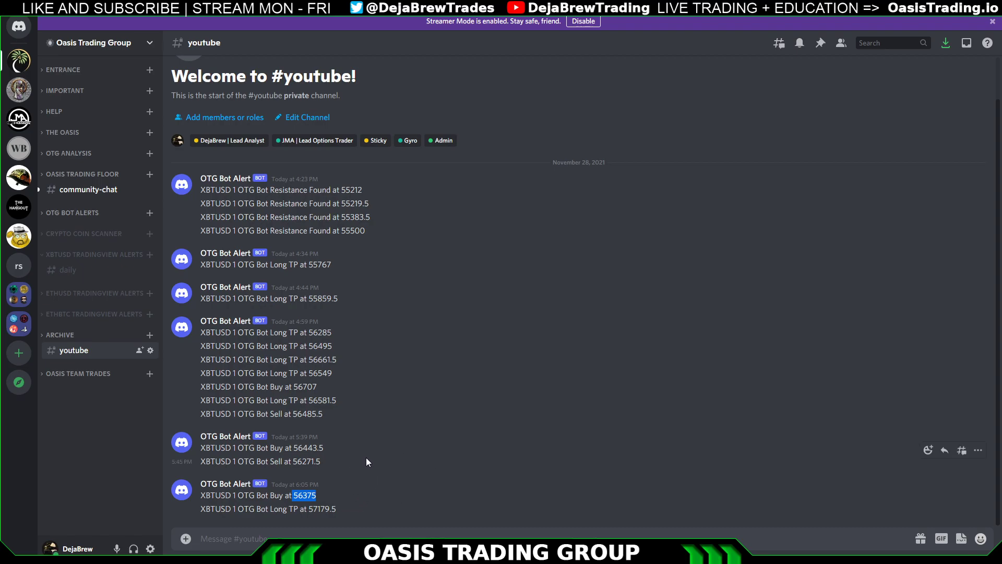
{"action": "left_click", "coordinate": [383, 448]}
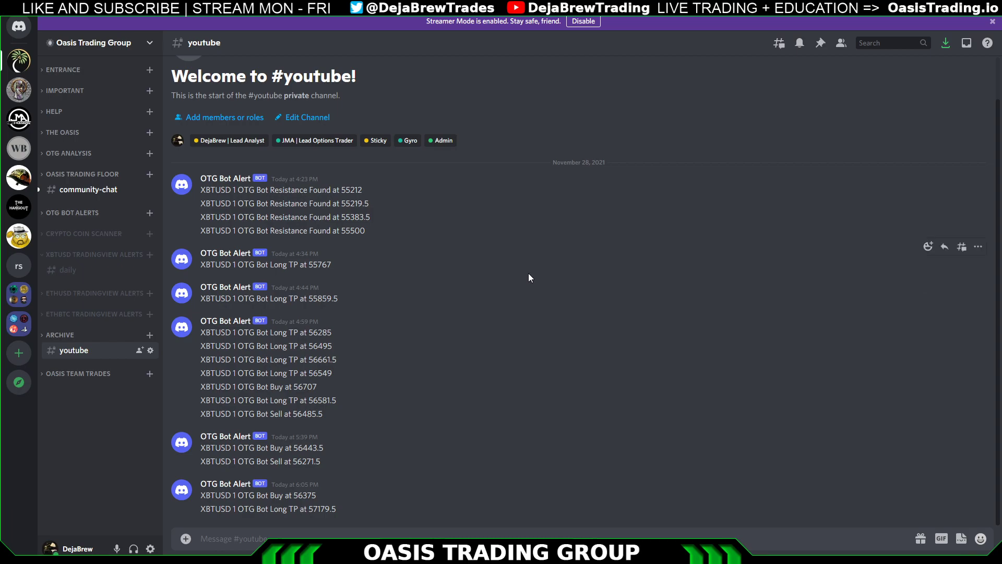
{"action": "left_click", "coordinate": [292, 553]}
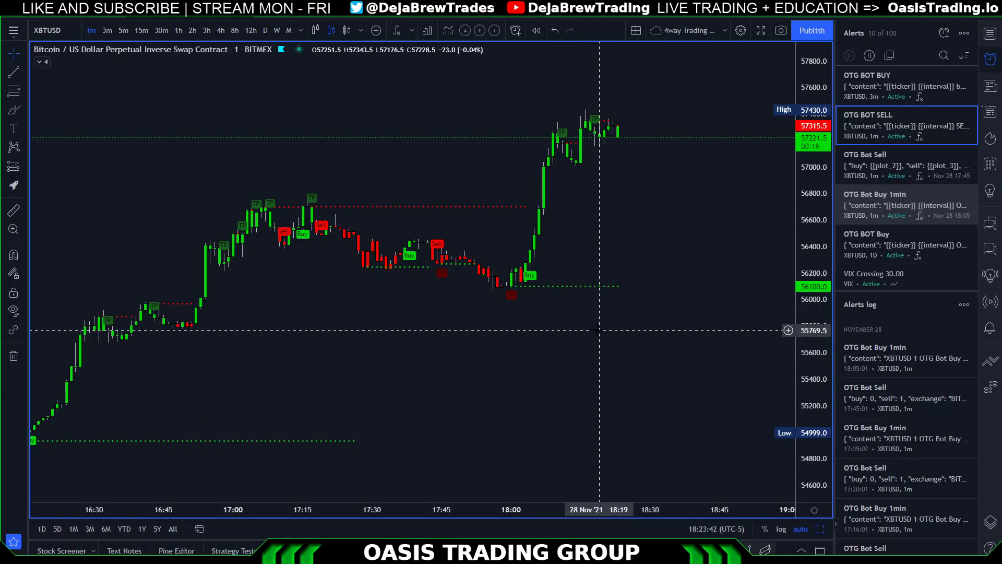
Step: Change the chart symbol to ETHUSD on Bitstamp
{"action": "type", "text": "ETHUSD"}
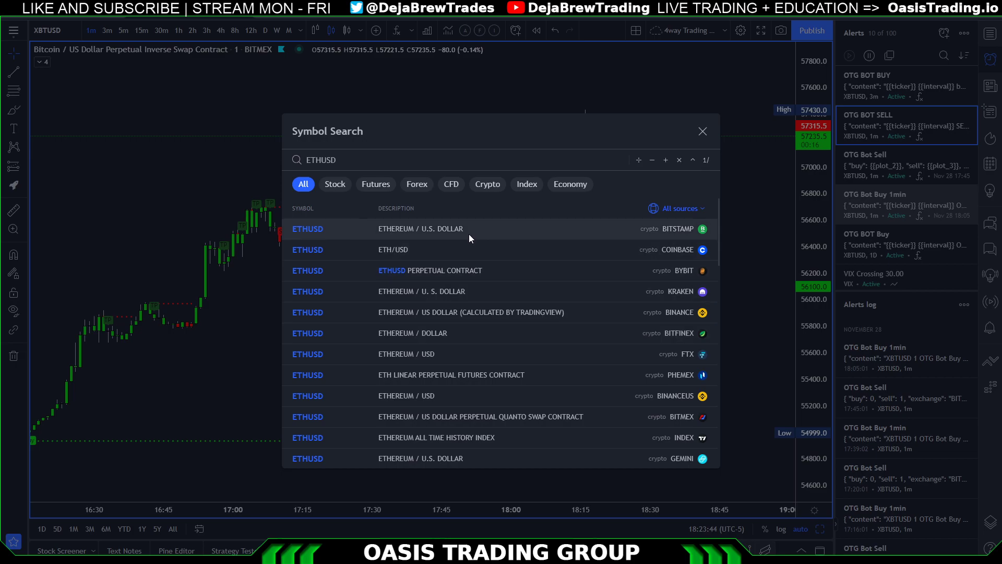
{"action": "left_click", "coordinate": [468, 236]}
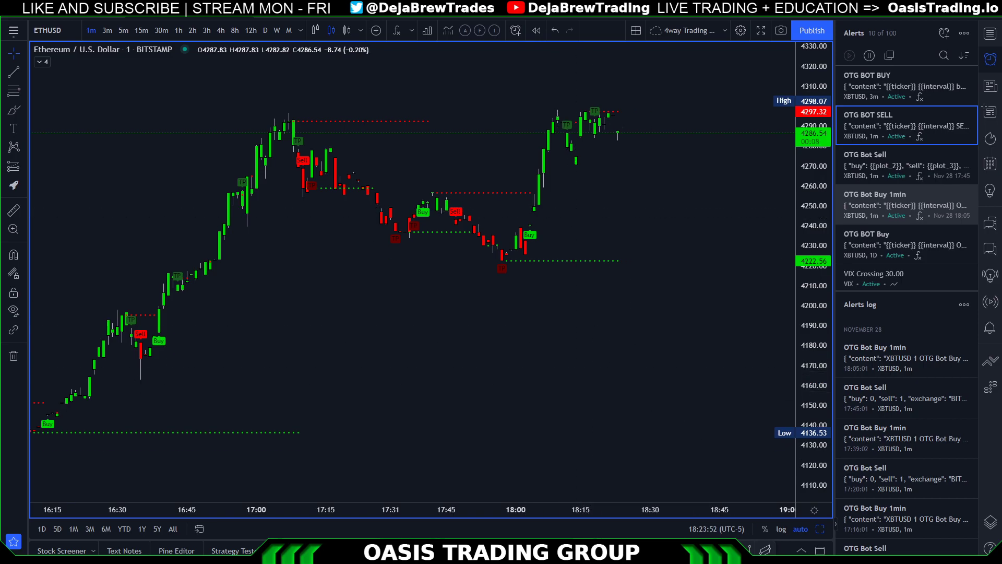
{"action": "key", "text": "alt+Tab"}
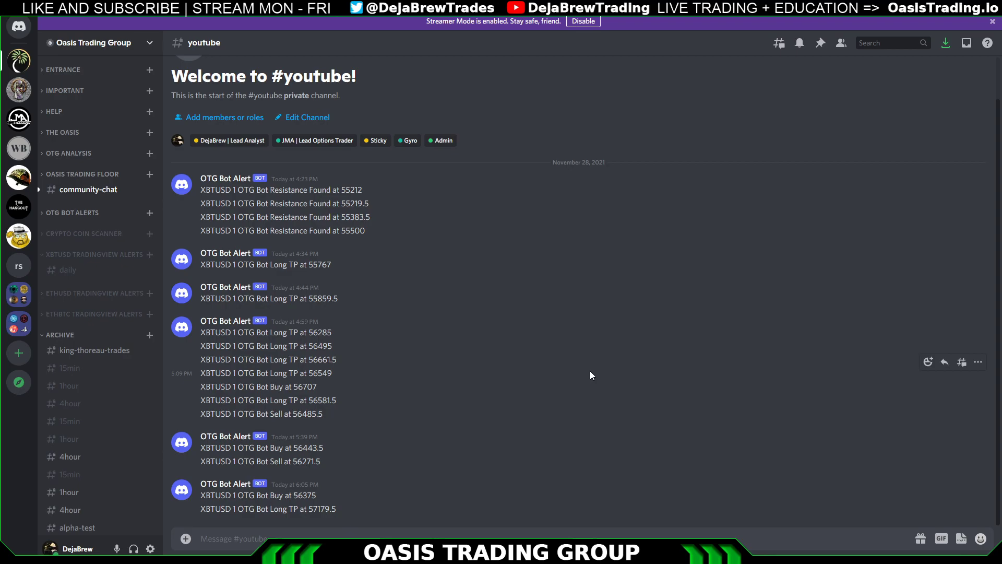
{"action": "left_click", "coordinate": [104, 335]}
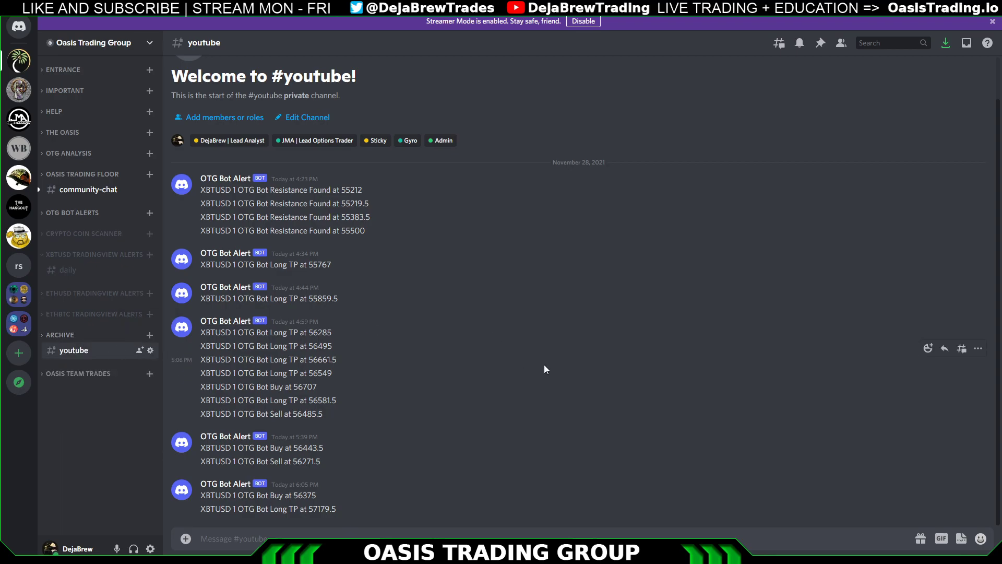